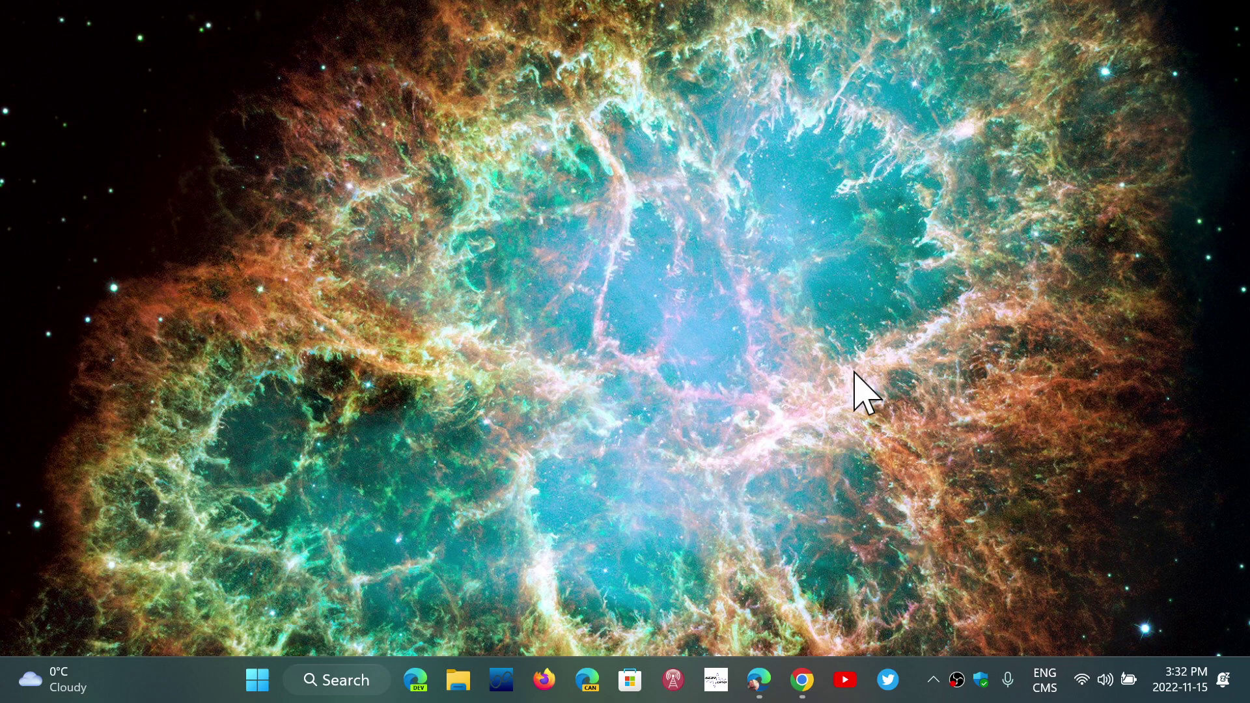
Restore the Edge window showing the space.com 'NASA's Artemis 1 moon mission: Live updates' article.
left_click(759, 680)
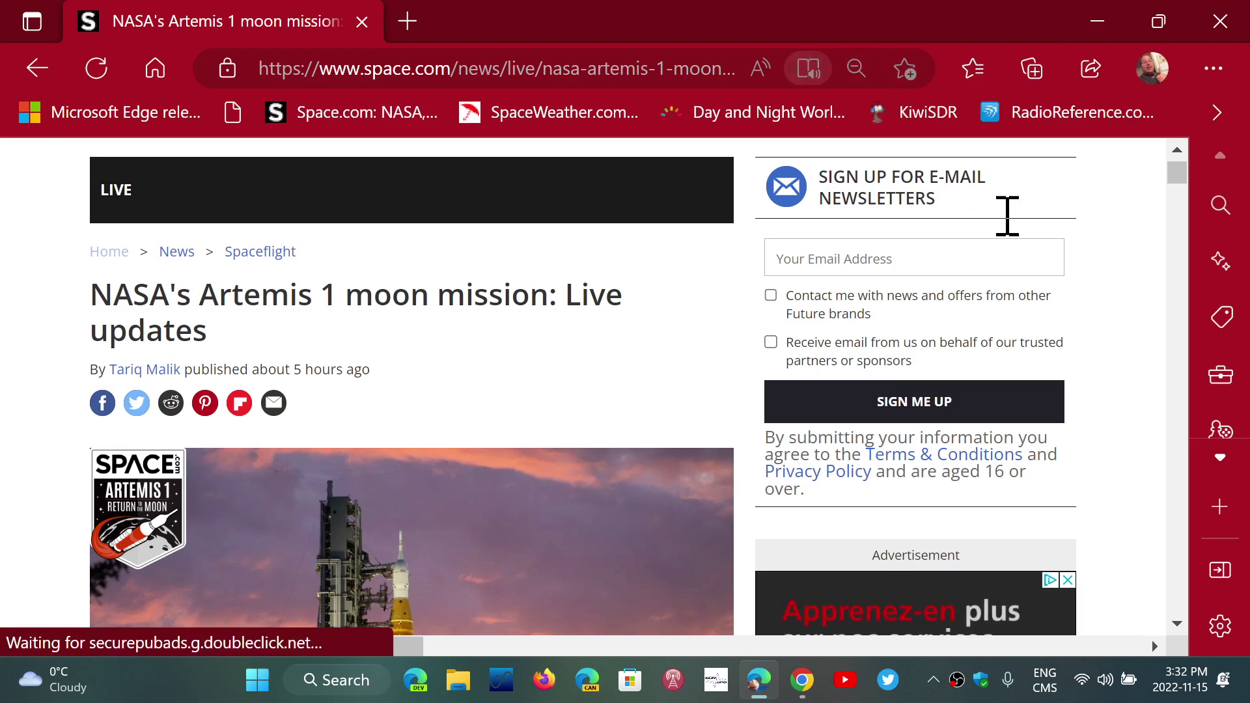
Switch to Chrome and skim the Artemis 1 article's text and images, then return near the top.
left_click(811, 692)
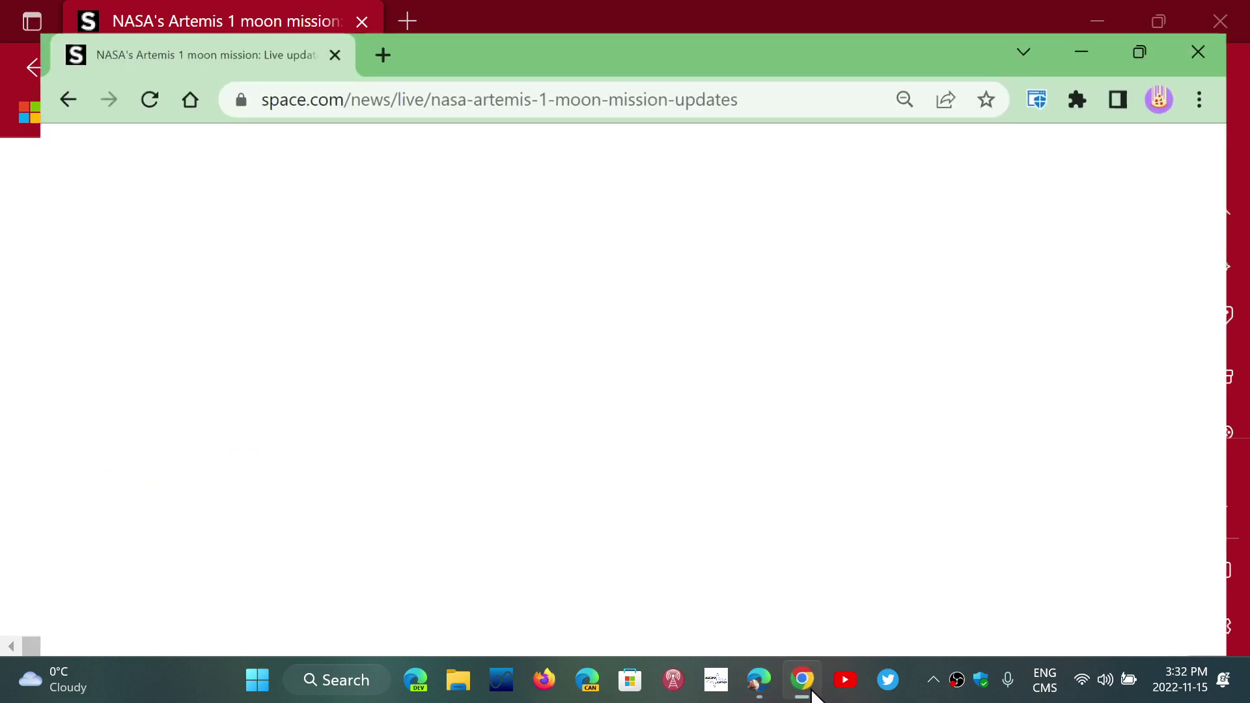
scroll(658, 358, "down", 3)
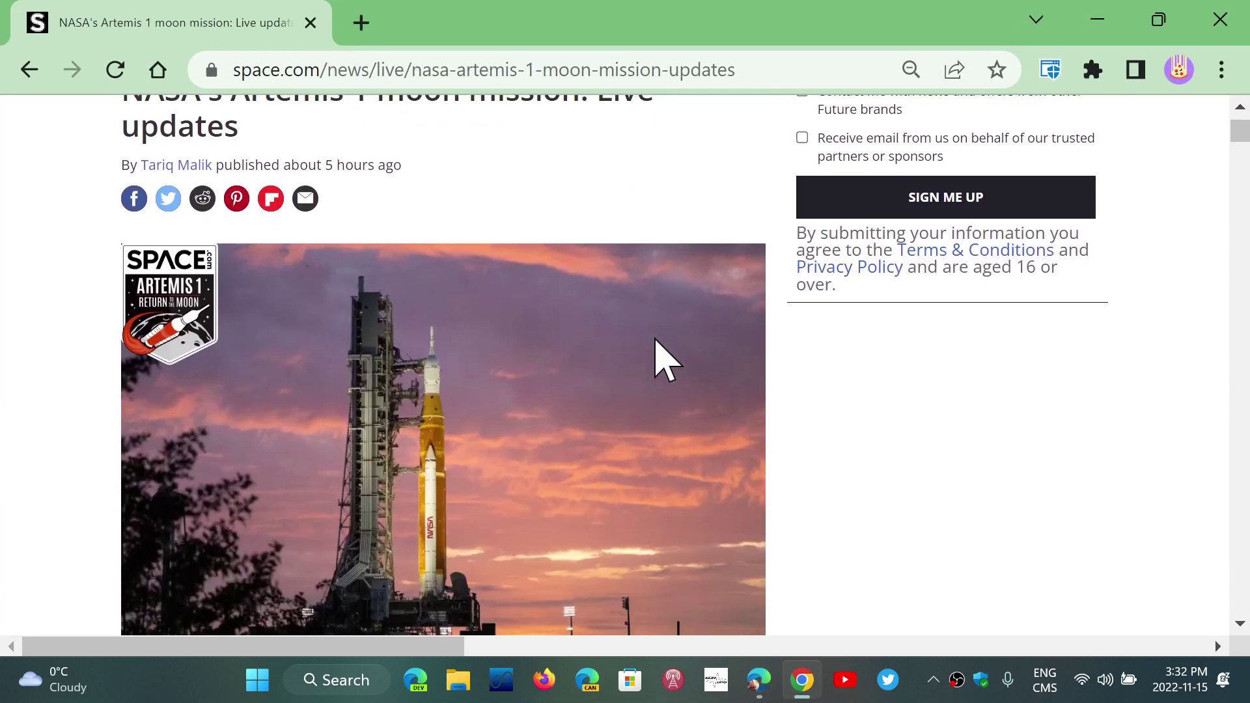
scroll(658, 358, "down", 3)
scroll(658, 358, "down", 4)
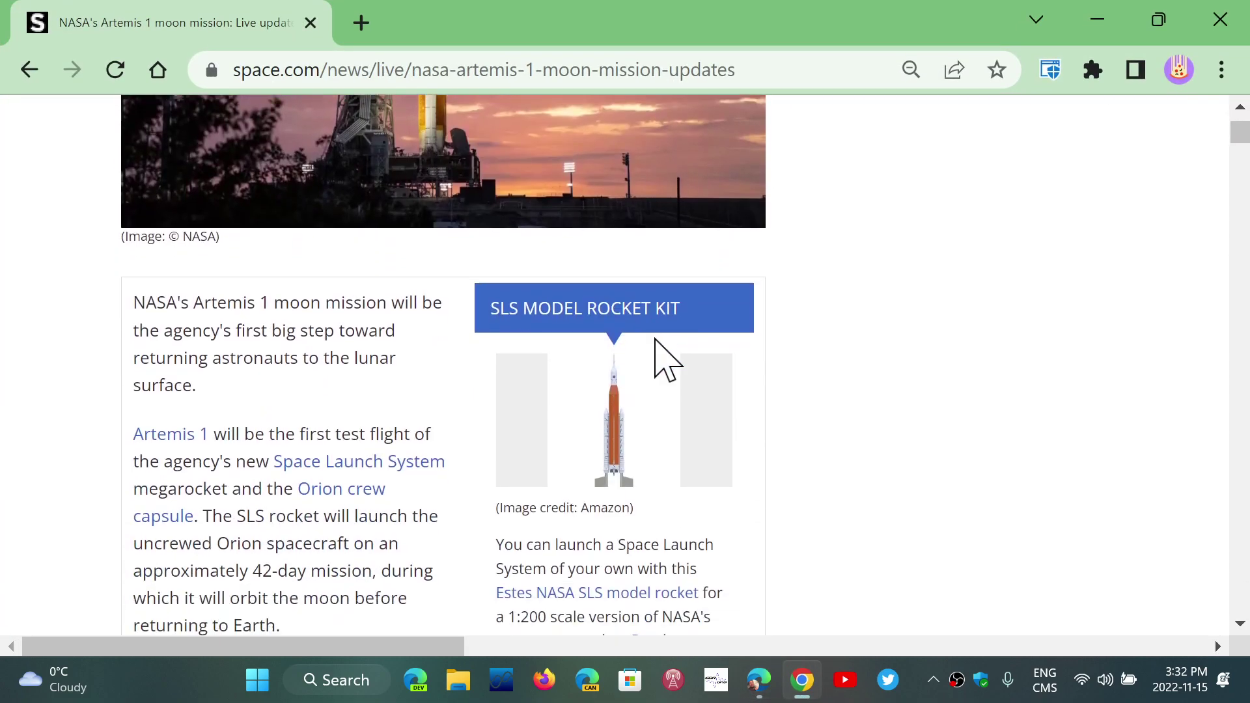
scroll(873, 361, "down", 6)
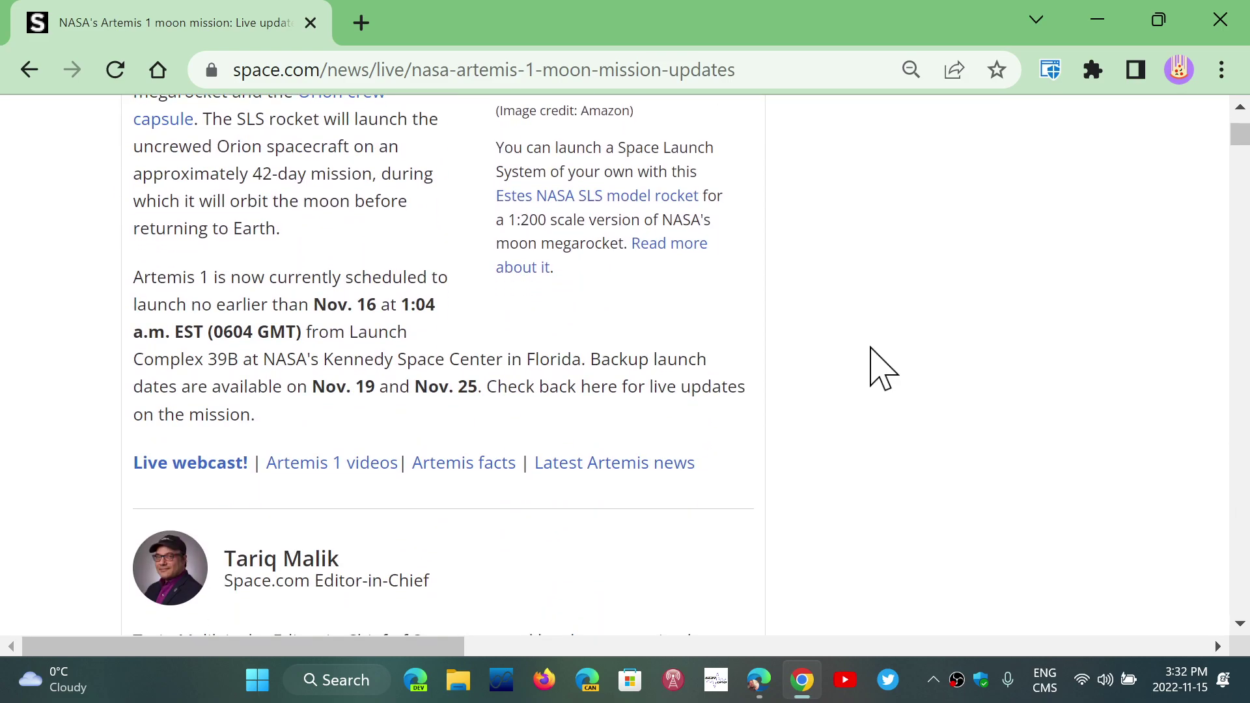
scroll(871, 349, "down", 3)
scroll(873, 361, "down", 12)
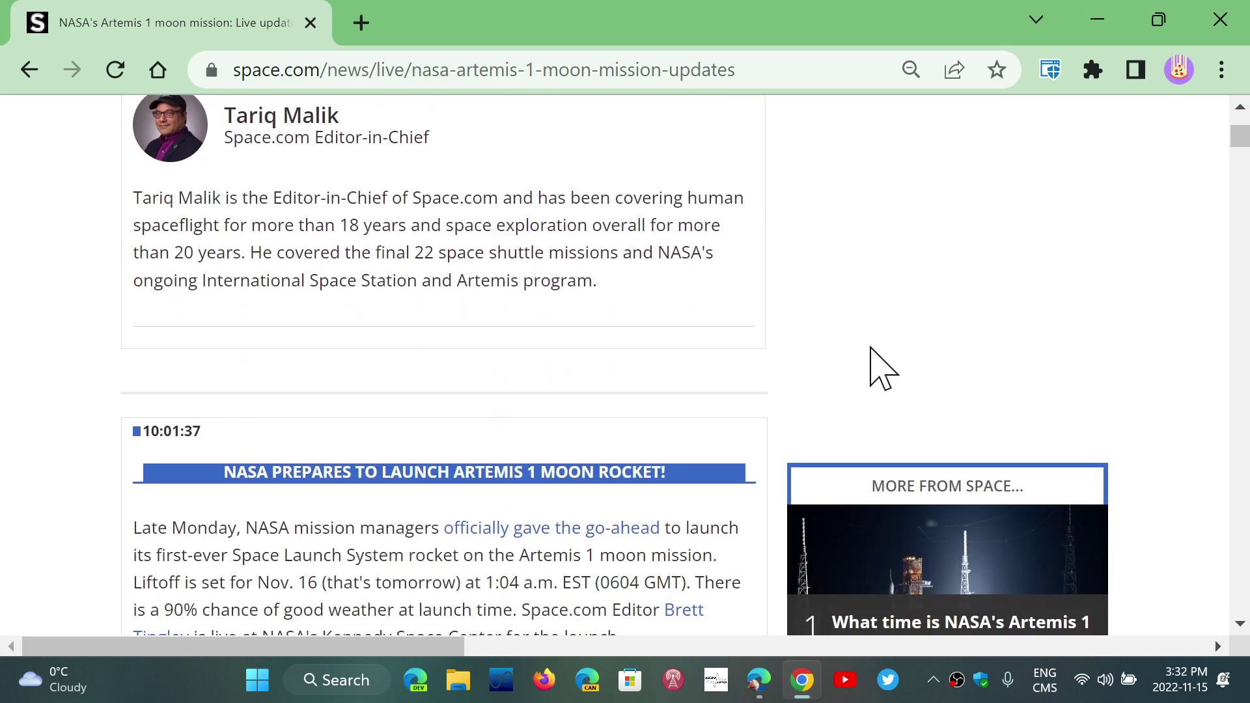
scroll(749, 404, "down", 6)
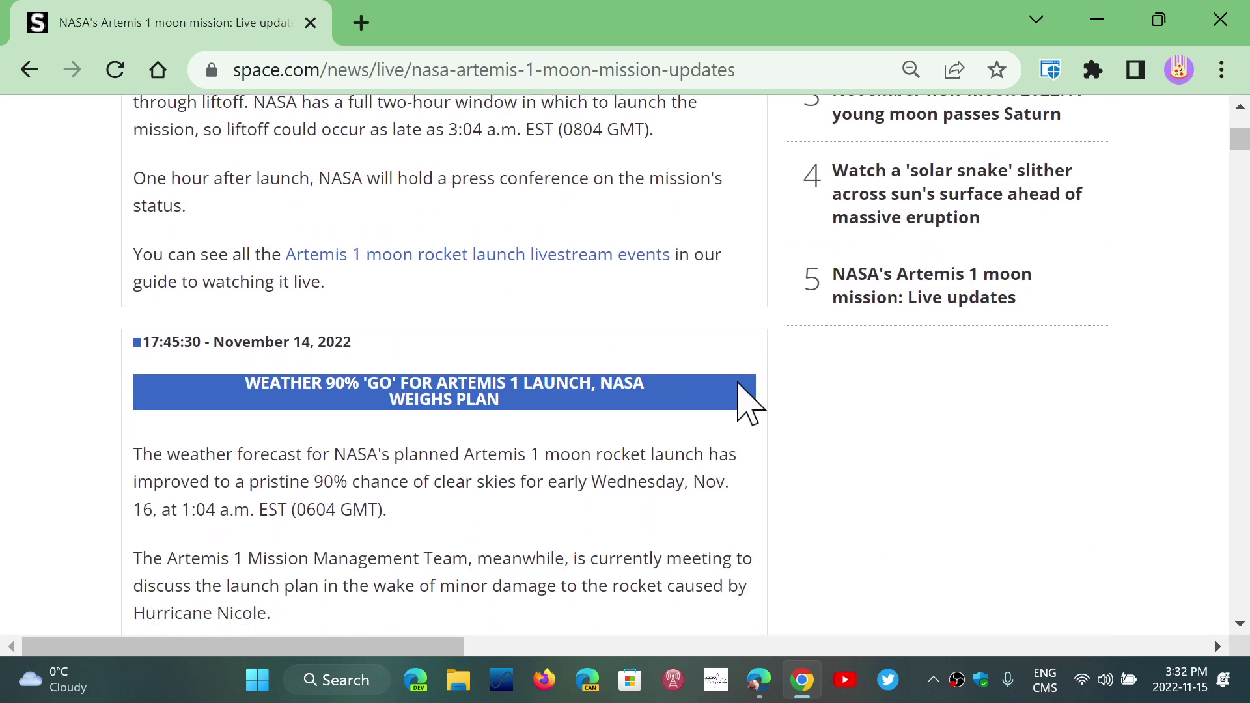
scroll(928, 374, "up", 20)
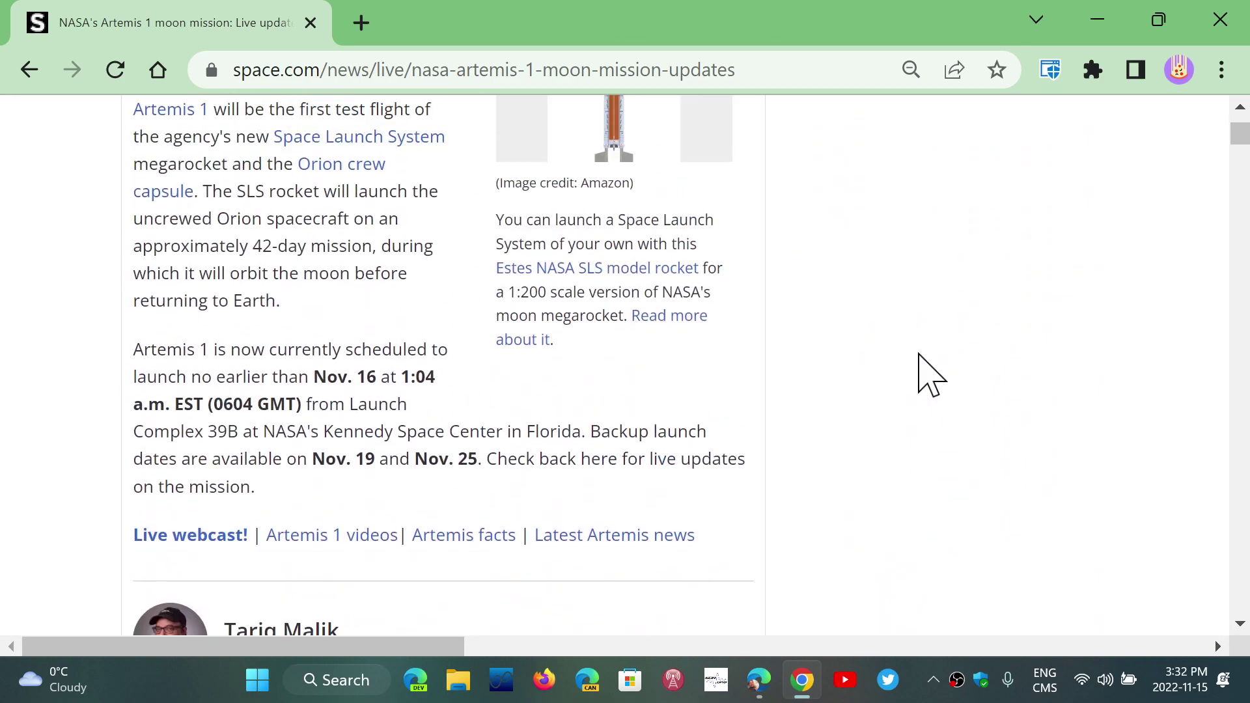
scroll(756, 293, "up", 6)
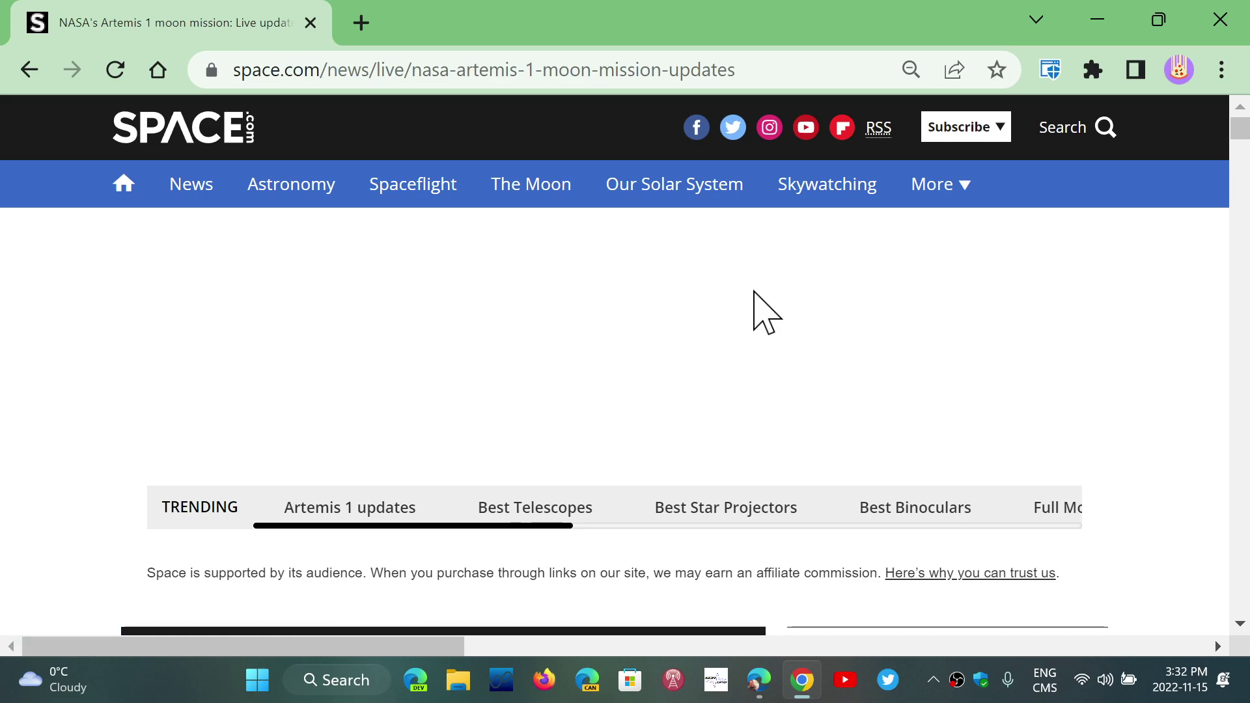
scroll(712, 411, "down", 5)
scroll(713, 410, "up", 5)
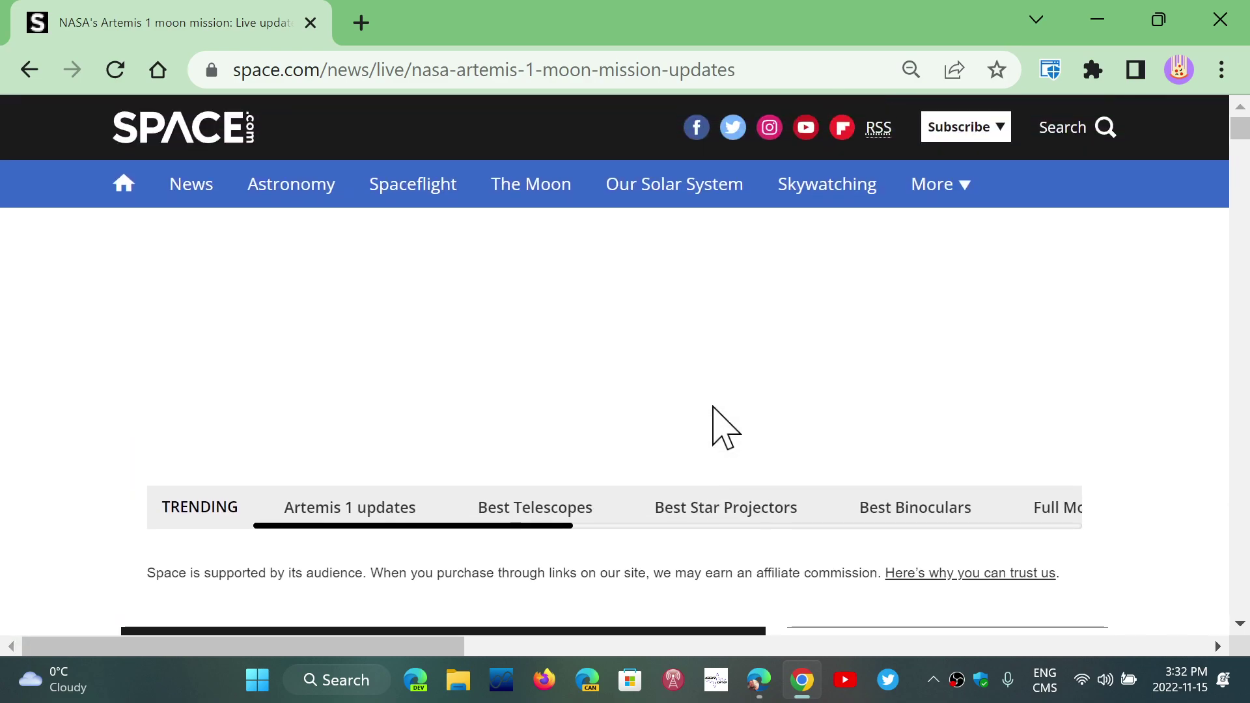
Bring up the page's context menu and scroll through the ad-filled Artemis 1 article in Chrome.
right_click(825, 400)
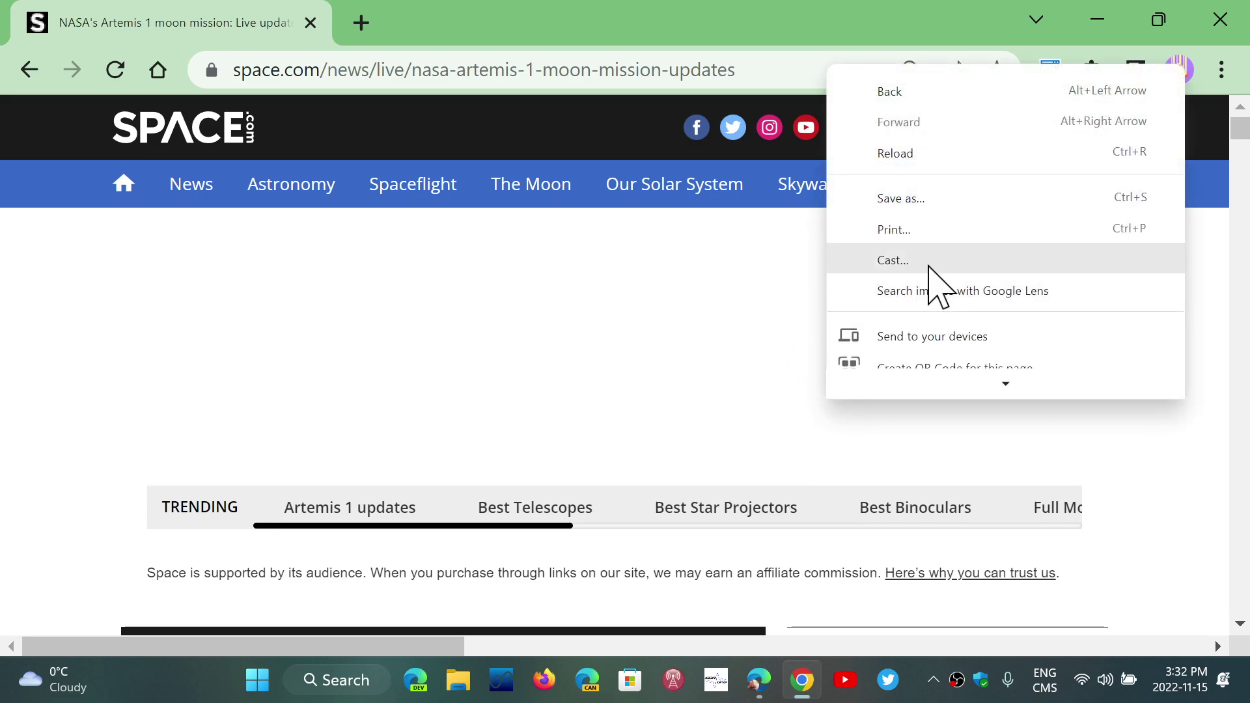
scroll(936, 287, "down", 3)
scroll(936, 287, "up", 1)
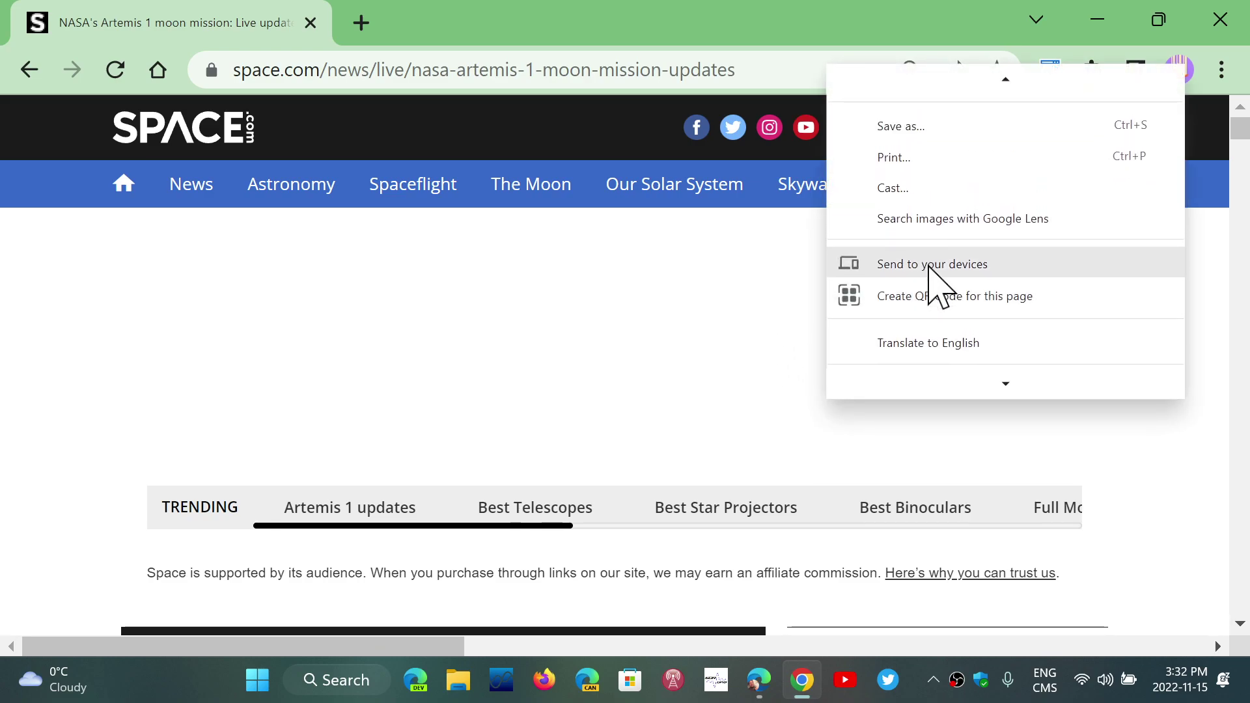
scroll(930, 268, "up", 2)
scroll(932, 269, "down", 3)
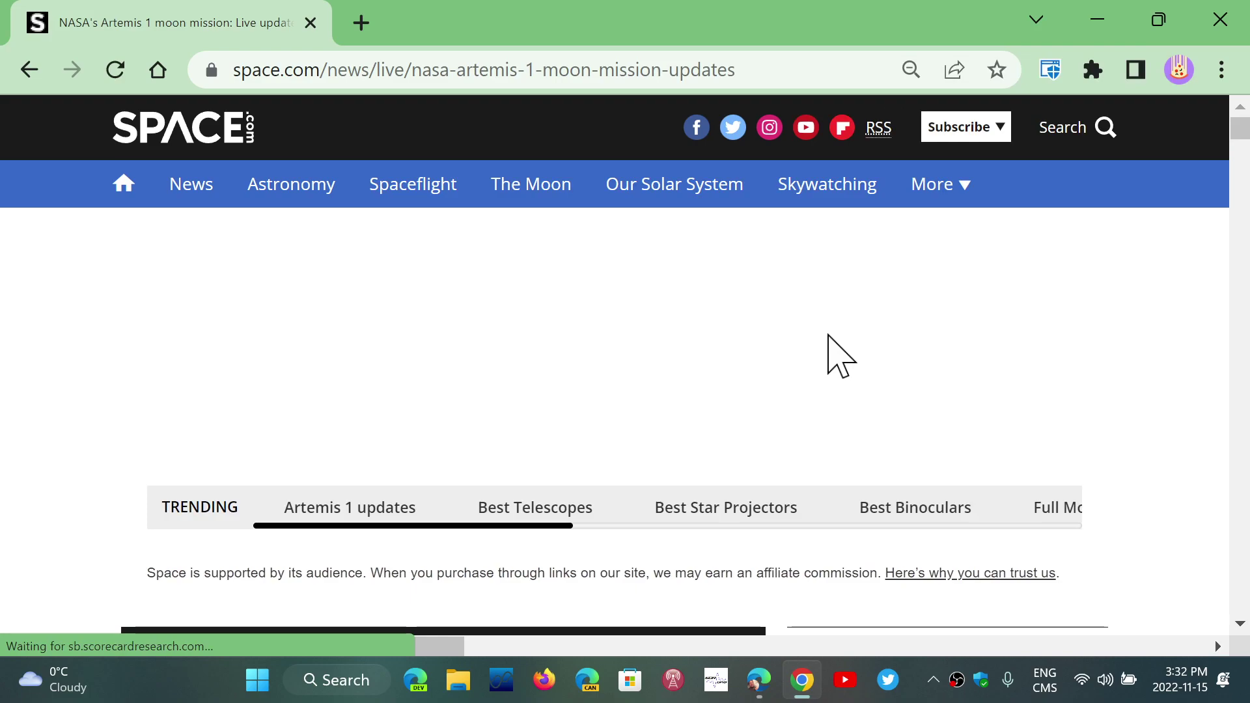
scroll(837, 352, "down", 6)
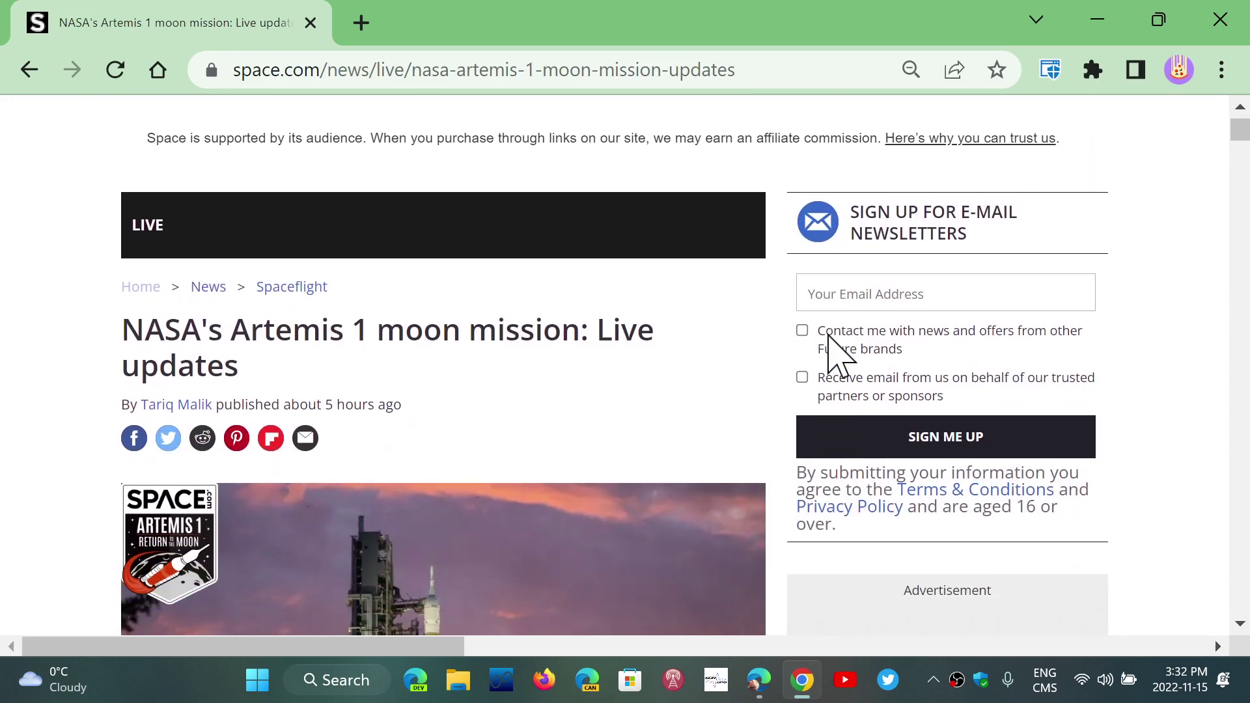
scroll(1167, 387, "up", 2)
scroll(1167, 389, "down", 4)
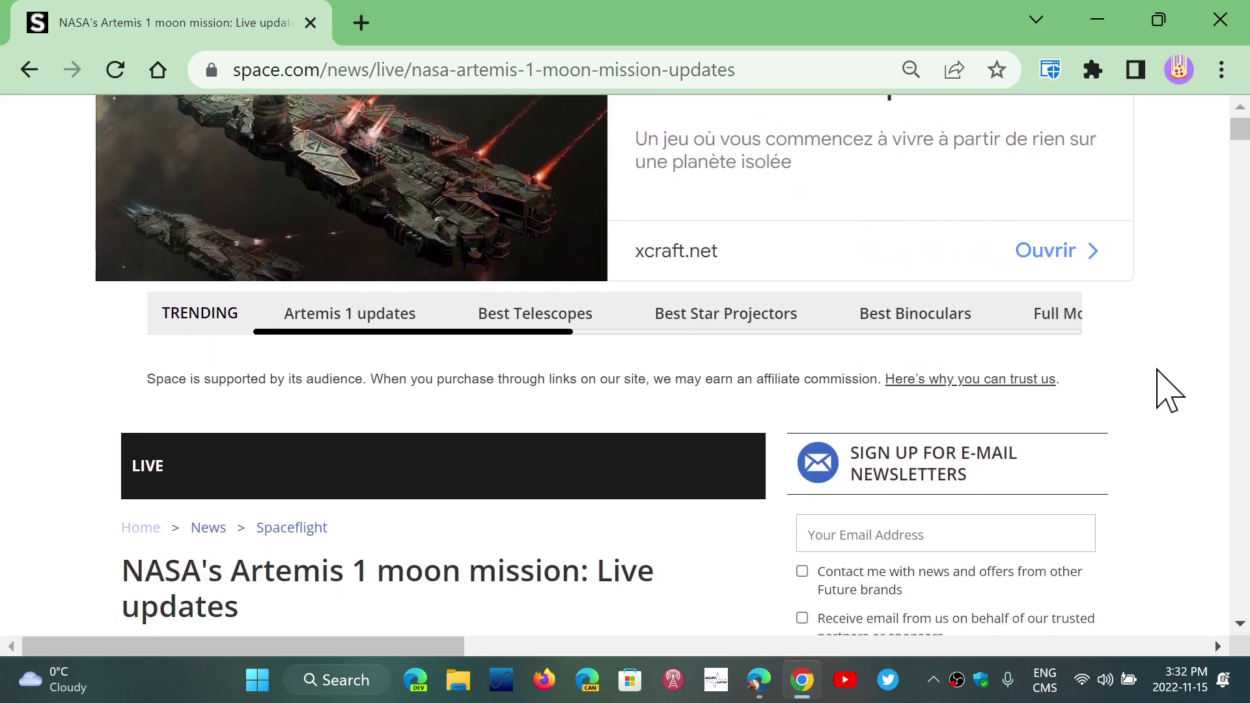
scroll(1167, 389, "down", 2)
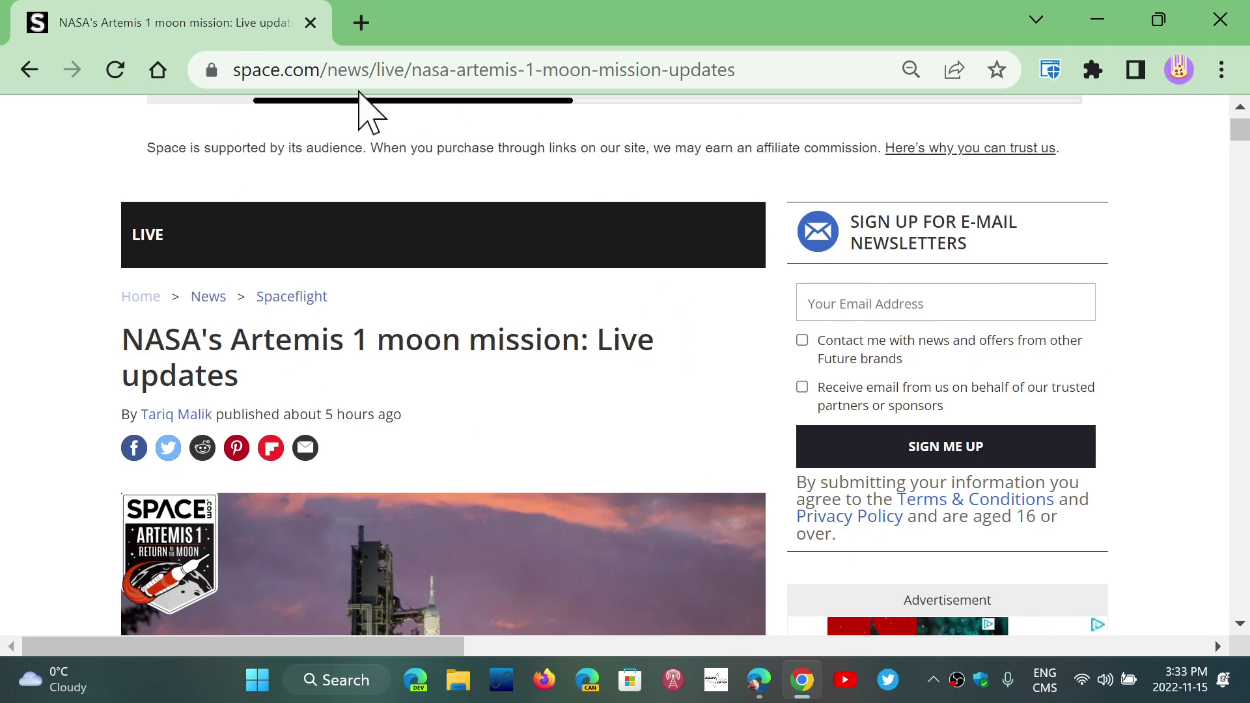
scroll(609, 442, "down", 6)
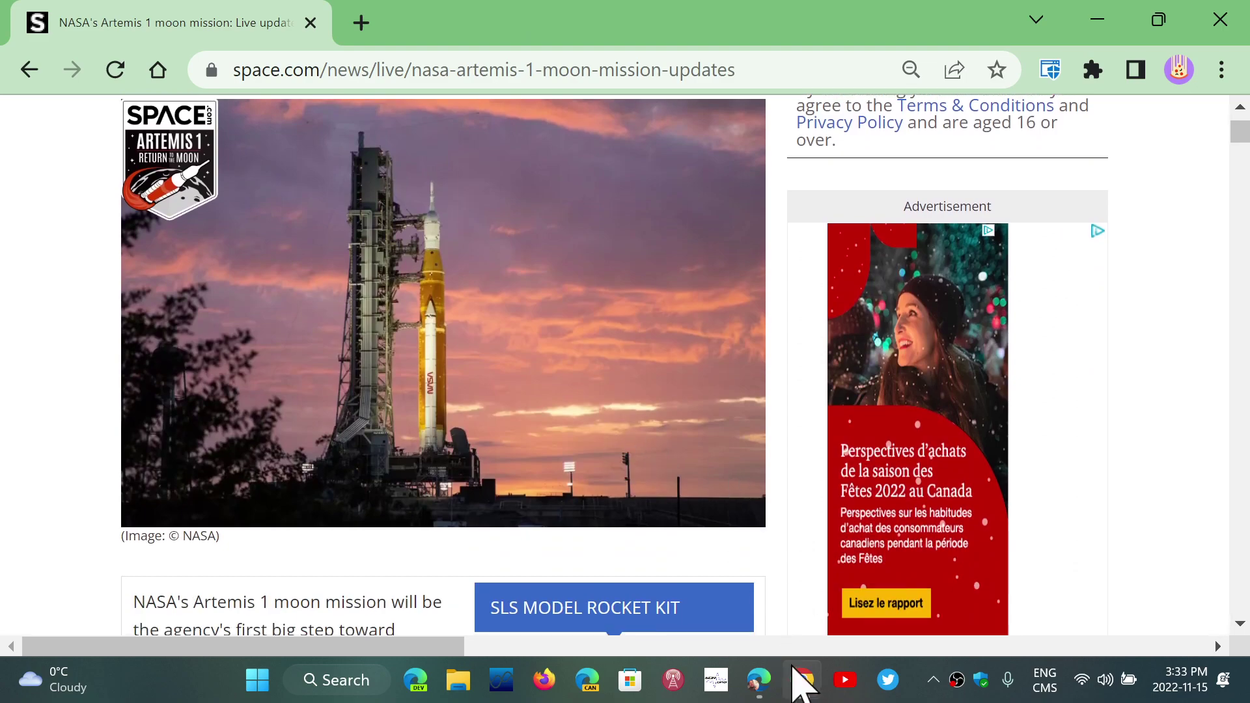
Back in Edge, show the Artemis 1 article in Immersive Reader at 100% zoom.
left_click(759, 680)
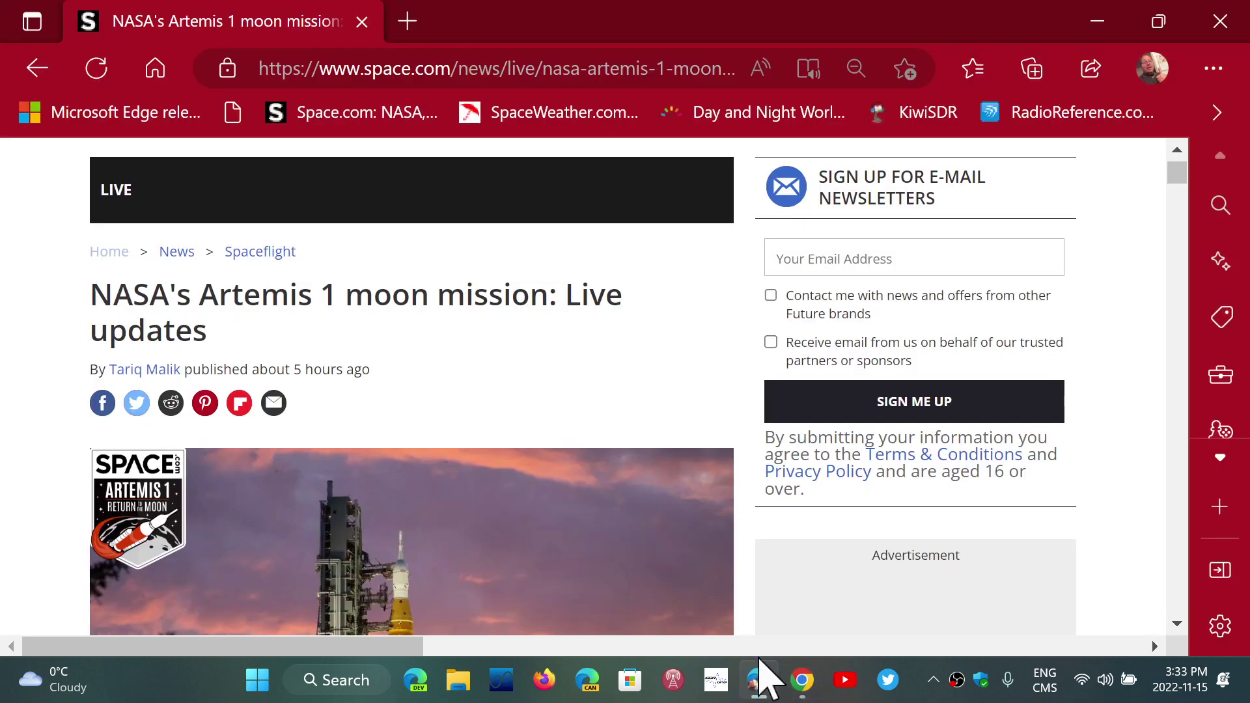
left_click(809, 68)
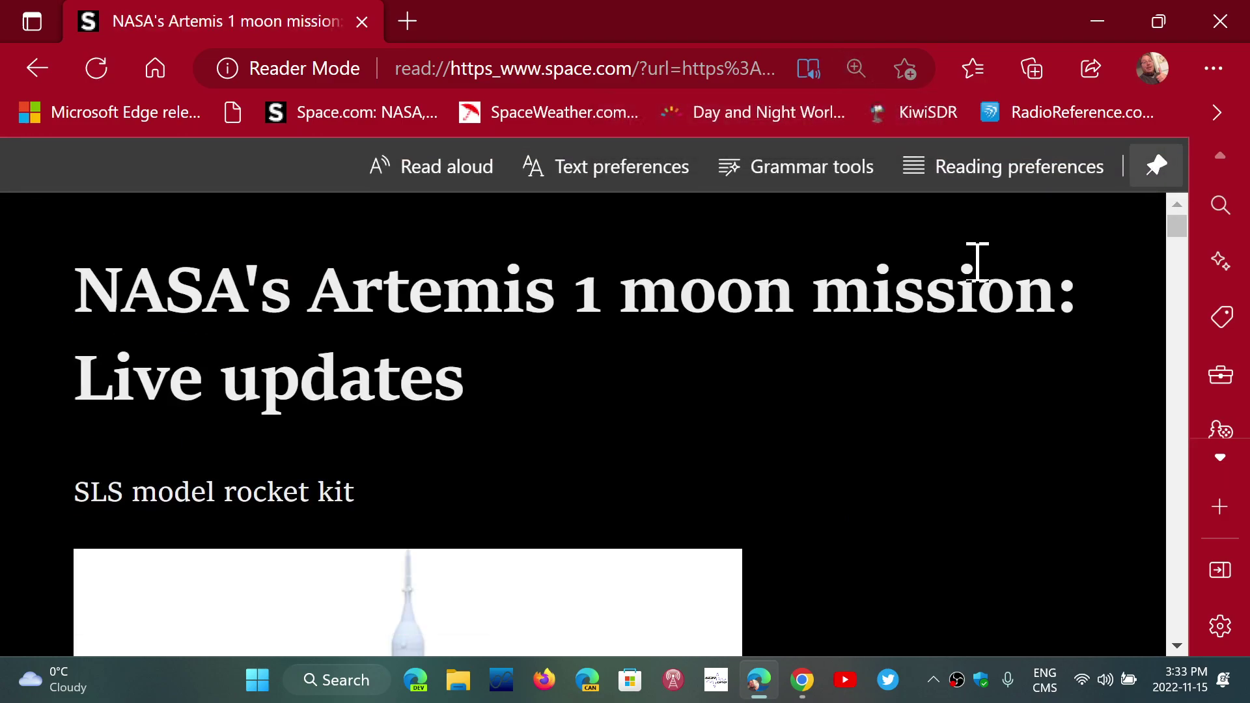
key("ctrl+0")
Scroll through the ad-free reader view of the article and back to the top.
scroll(978, 262, "down", 10)
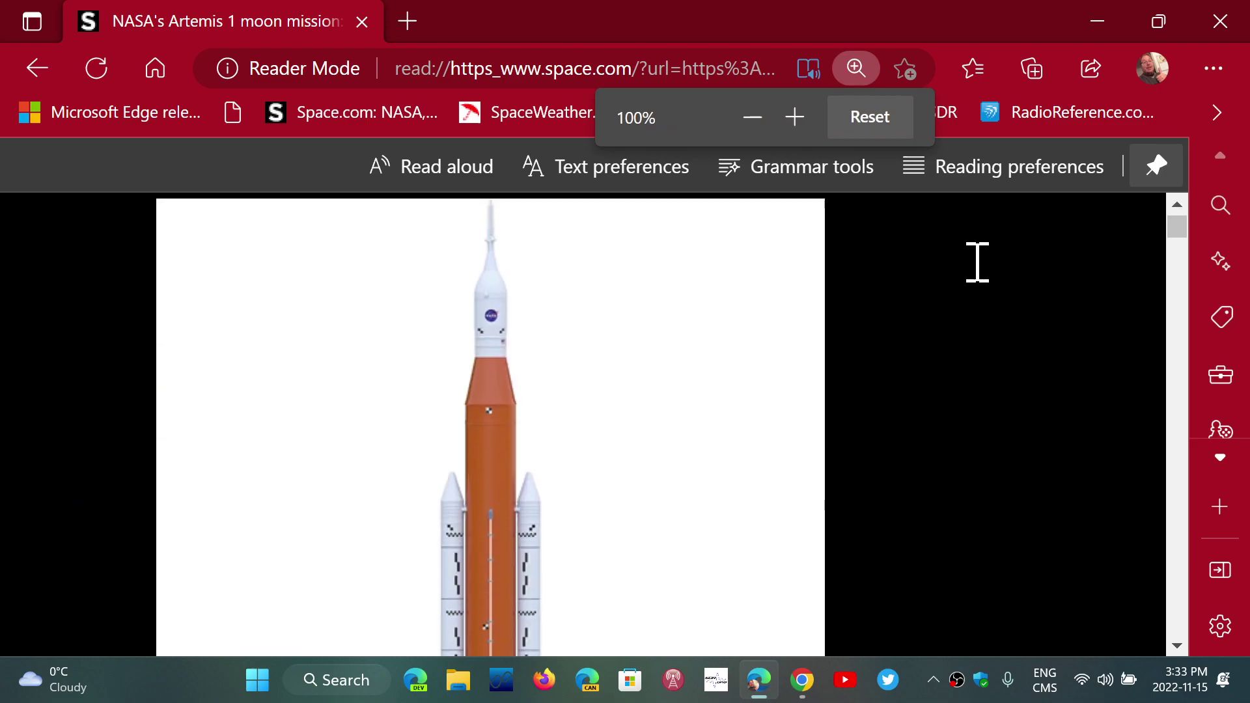
scroll(978, 264, "down", 13)
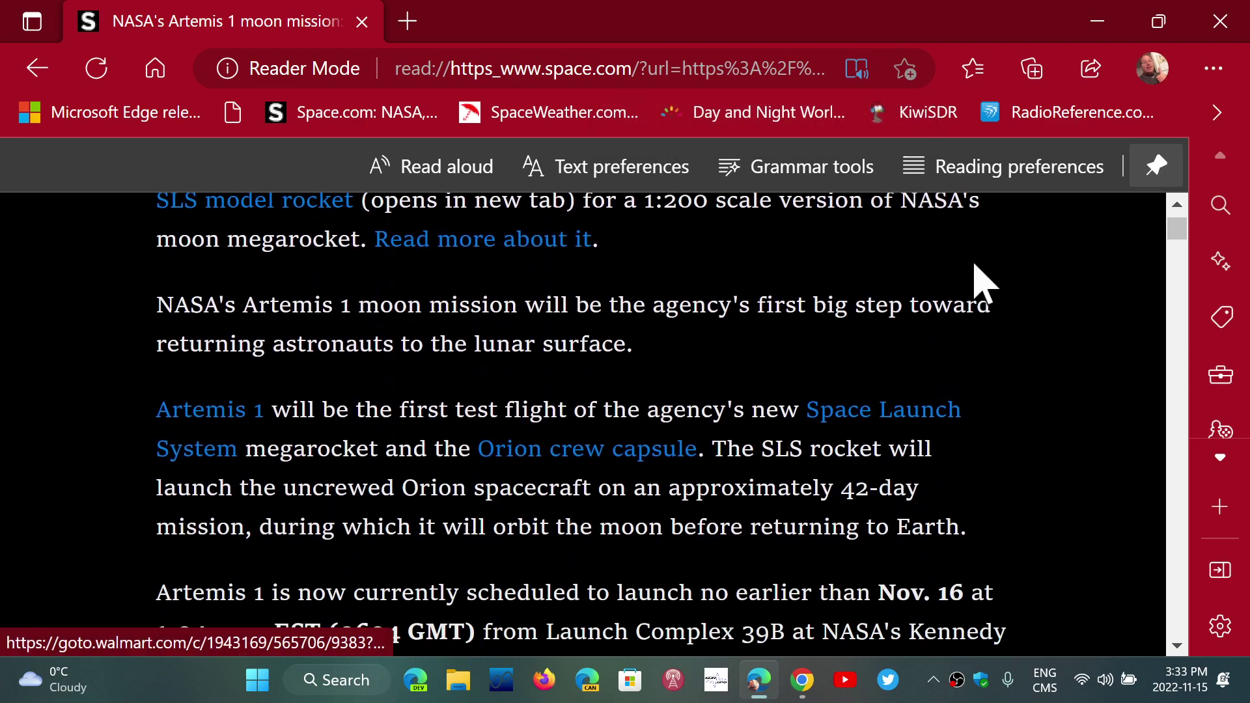
scroll(978, 262, "down", 12)
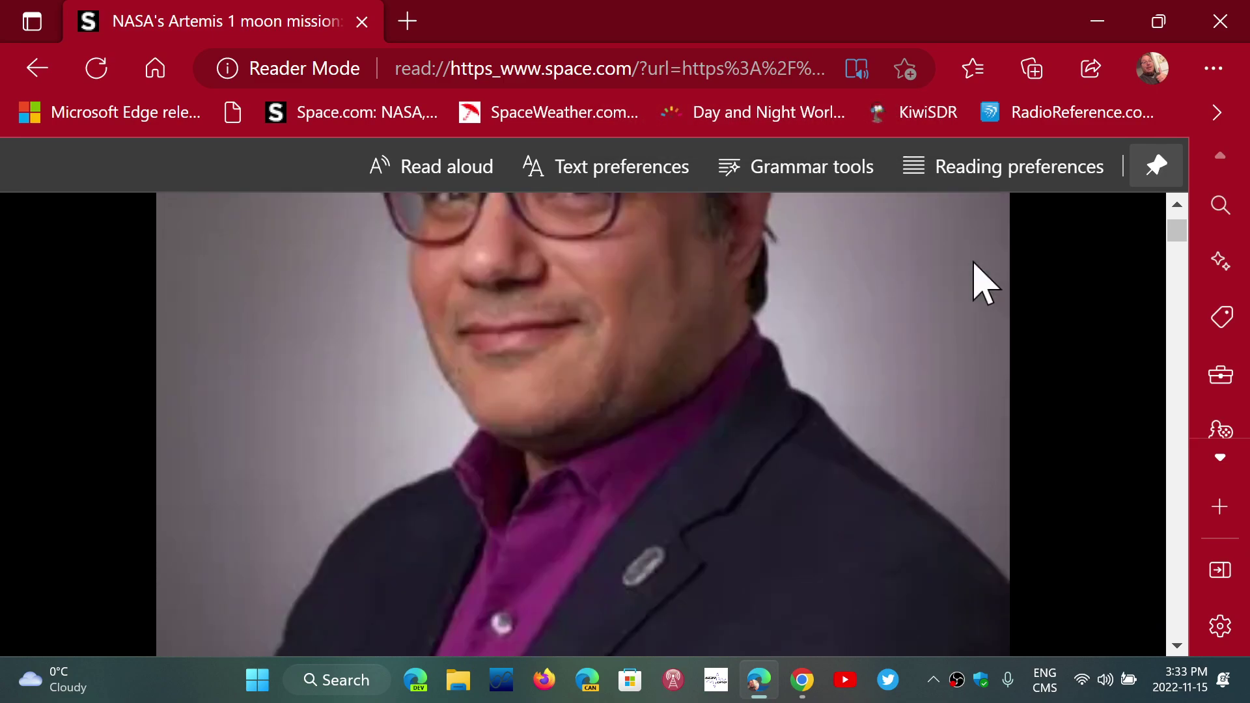
scroll(976, 264, "down", 12)
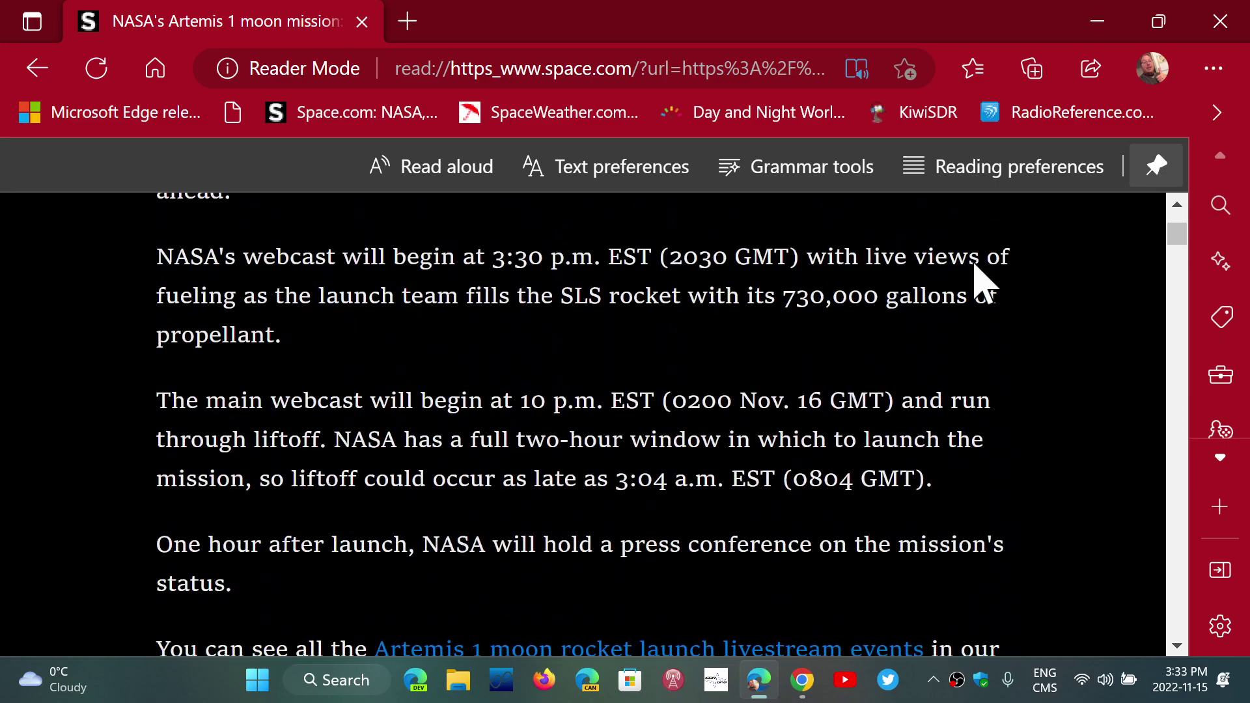
scroll(976, 265, "down", 9)
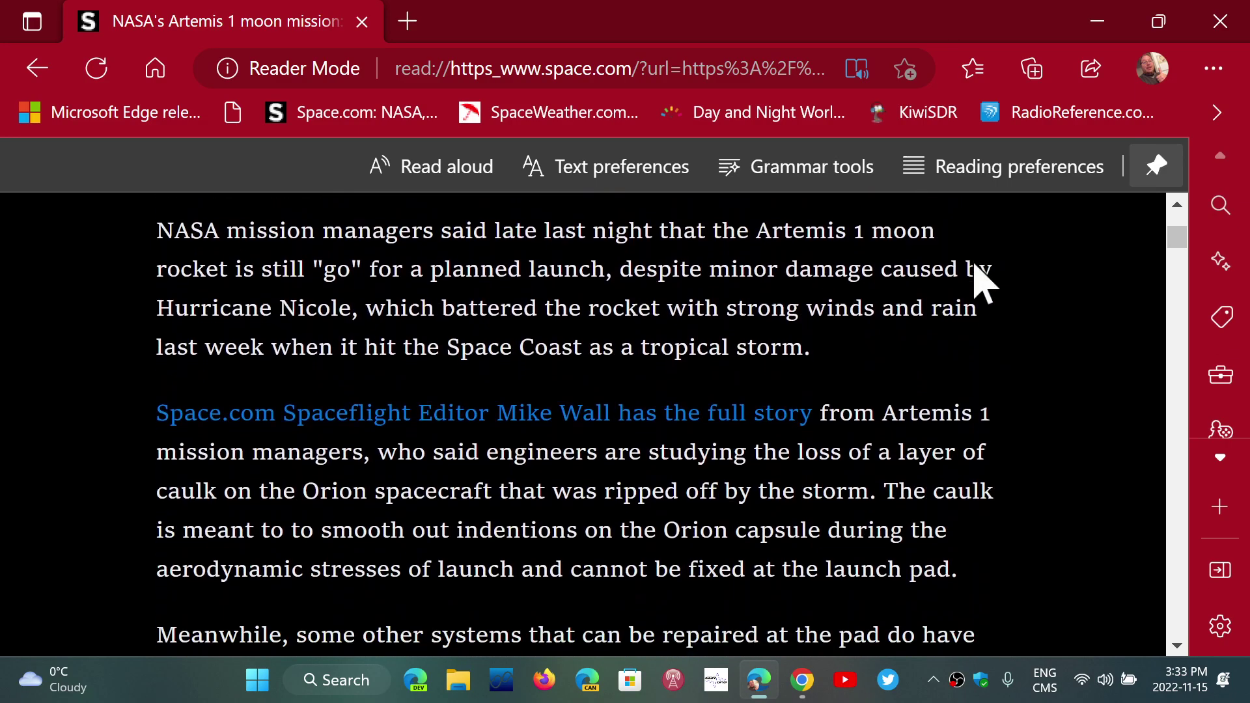
scroll(976, 266, "up", 6)
scroll(976, 266, "up", 20)
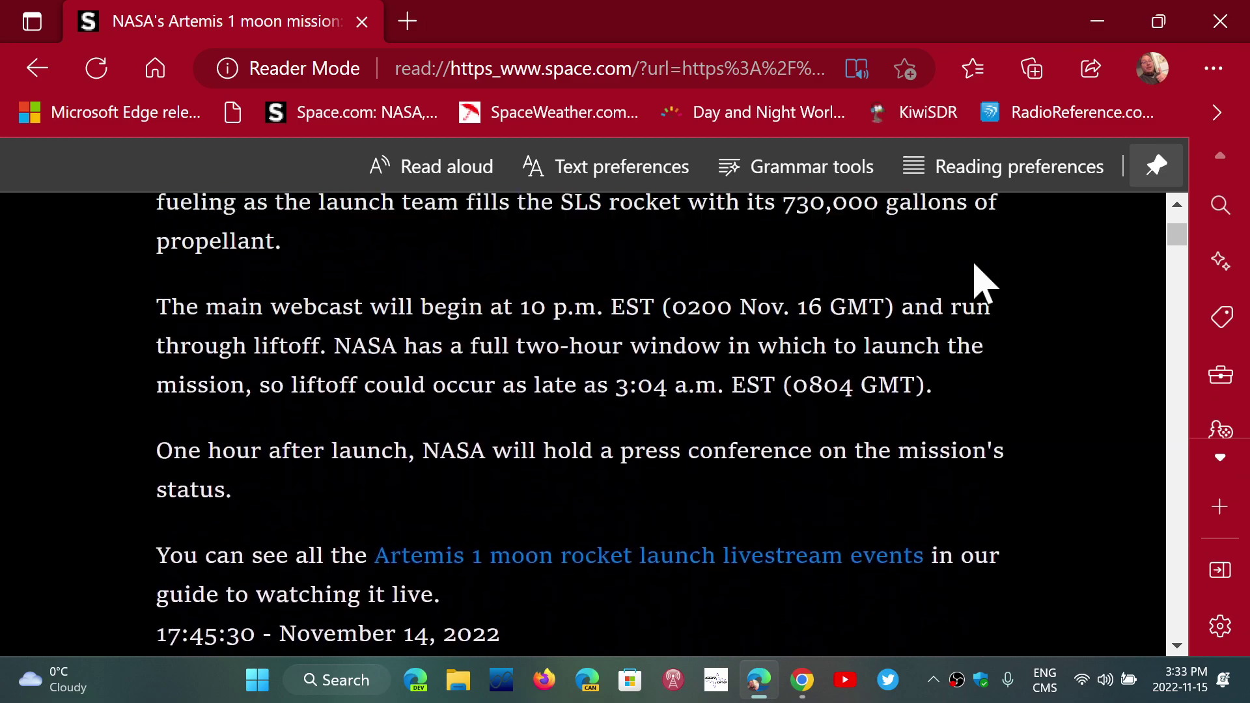
scroll(976, 266, "up", 10)
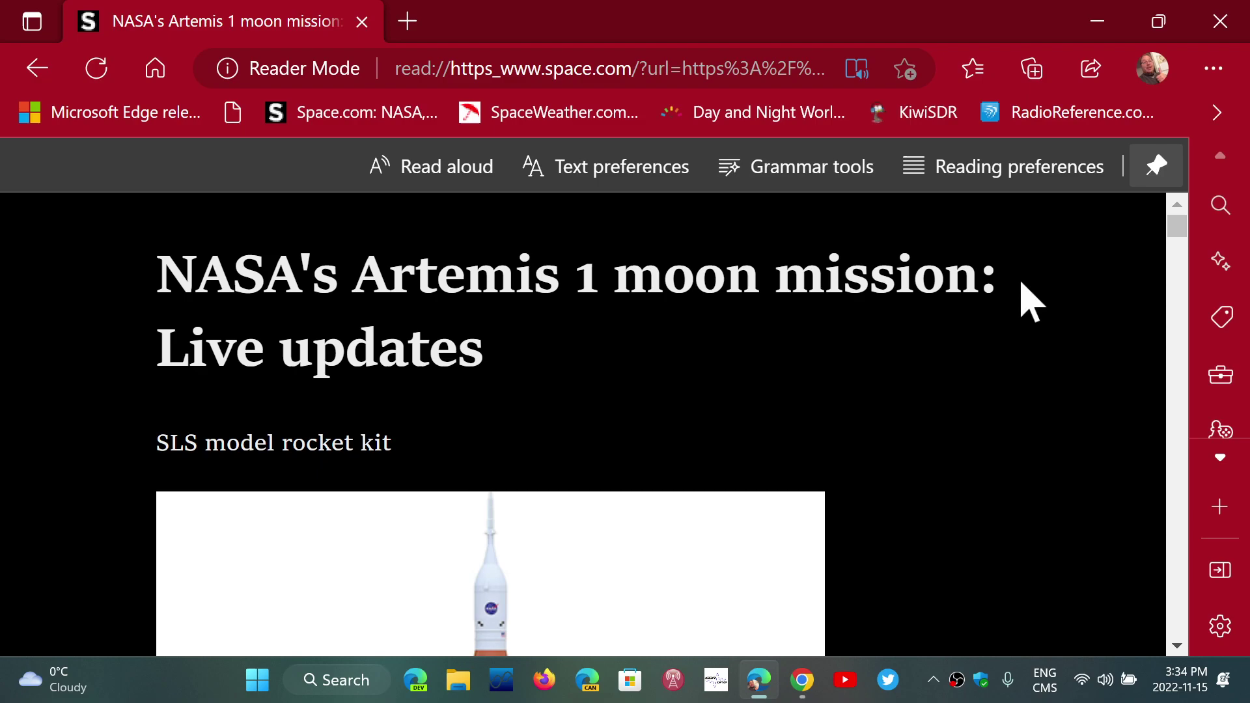
Look over the Reading preferences options such as line focus and translate, then dismiss them.
left_click(1030, 178)
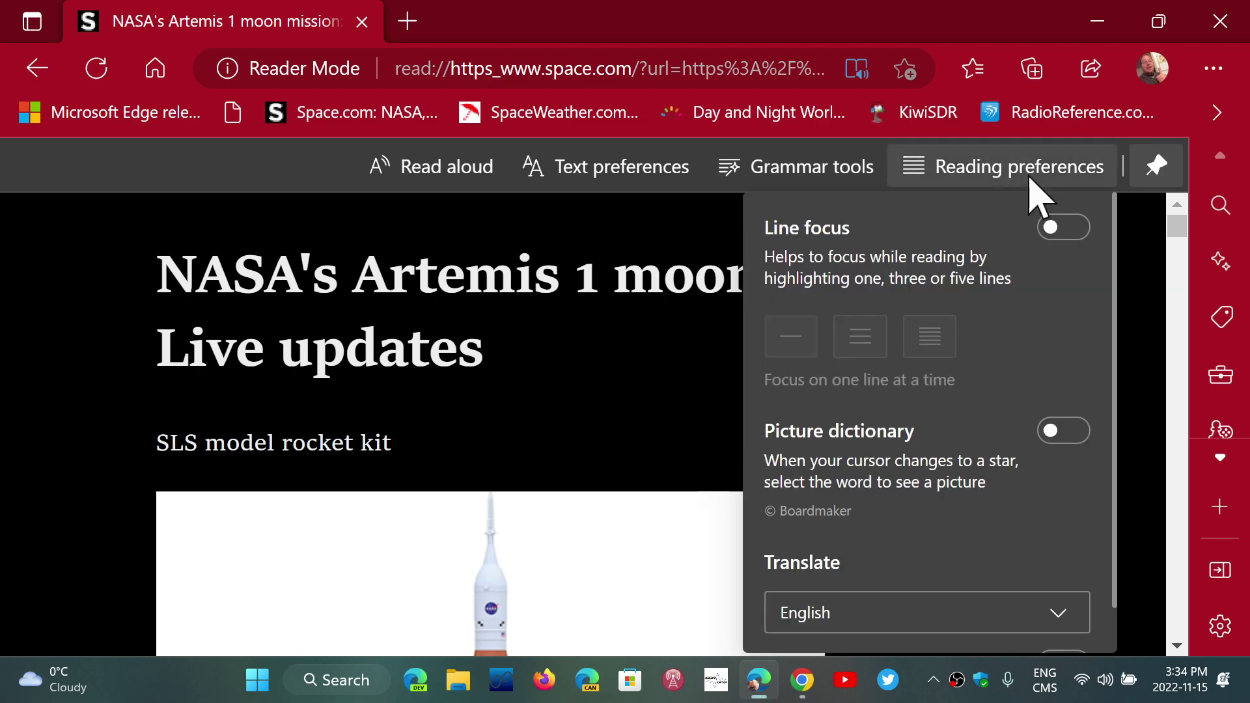
scroll(1027, 384, "down", 1)
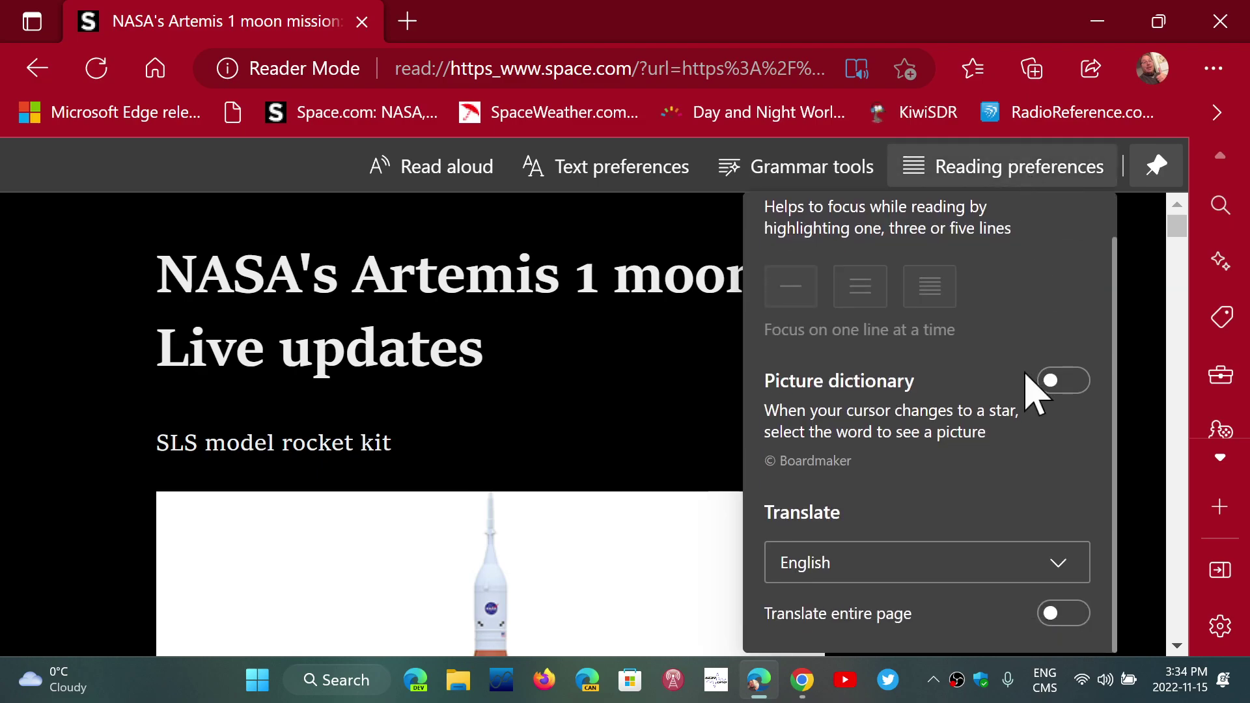
scroll(1030, 388, "up", 1)
scroll(954, 379, "down", 1)
left_click(1140, 344)
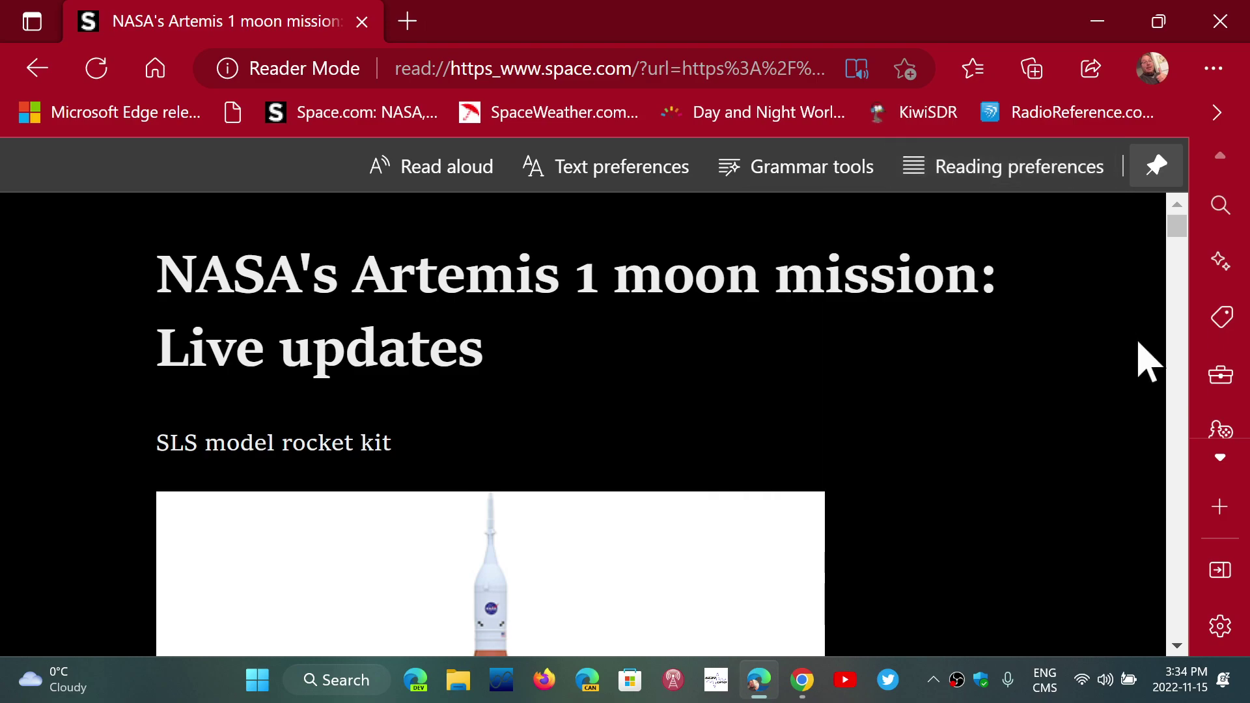
Scroll the reader article once more, then close both the Edge and Chrome windows.
scroll(925, 443, "down", 4)
scroll(925, 443, "up", 4)
scroll(919, 426, "down", 10)
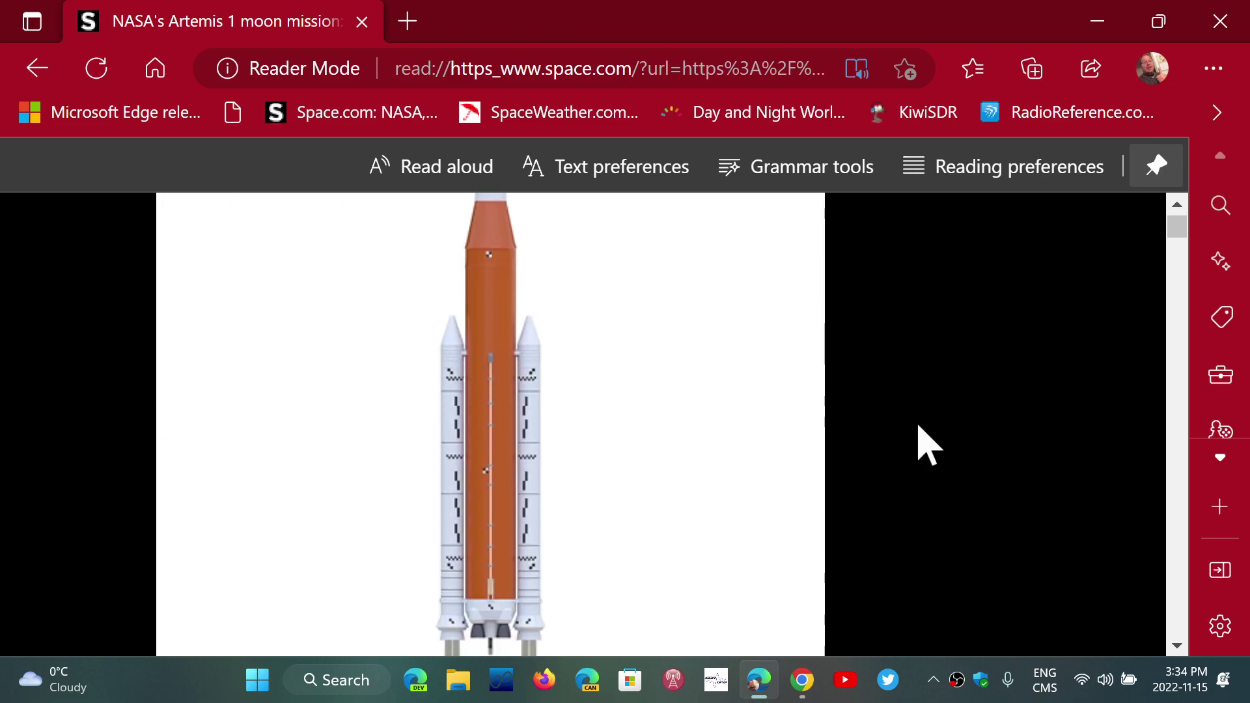
scroll(919, 427, "down", 3)
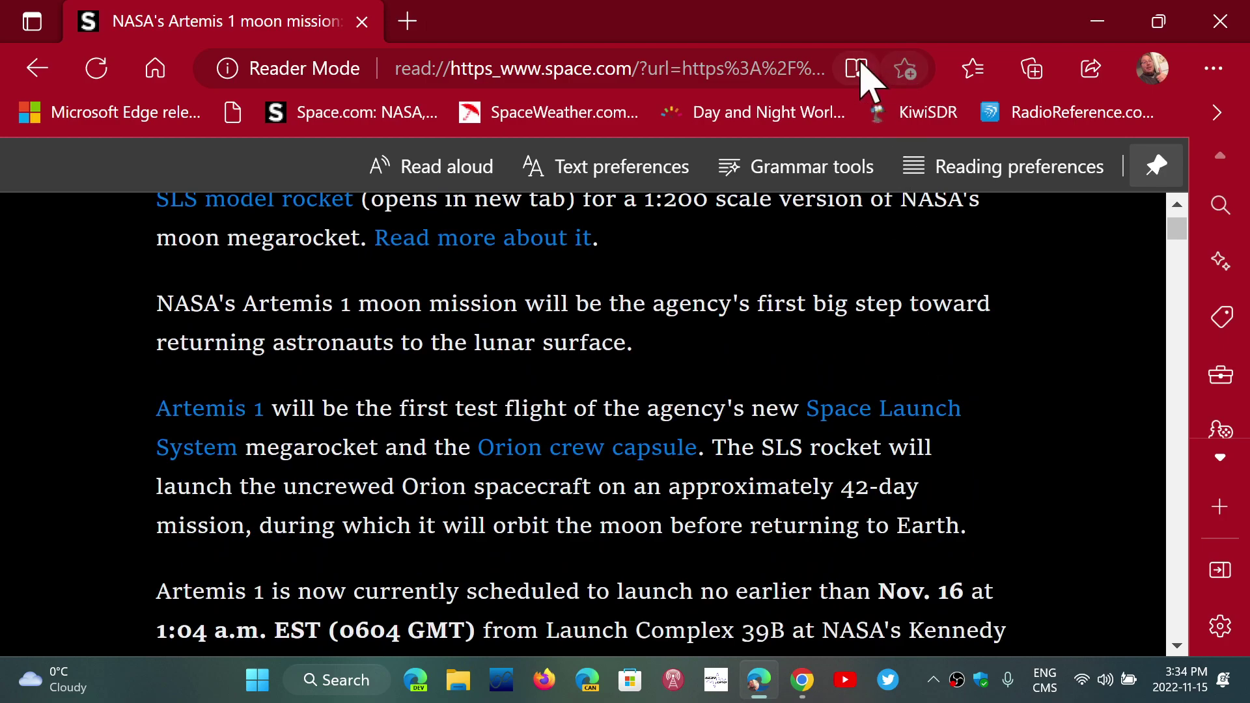
left_click(1221, 25)
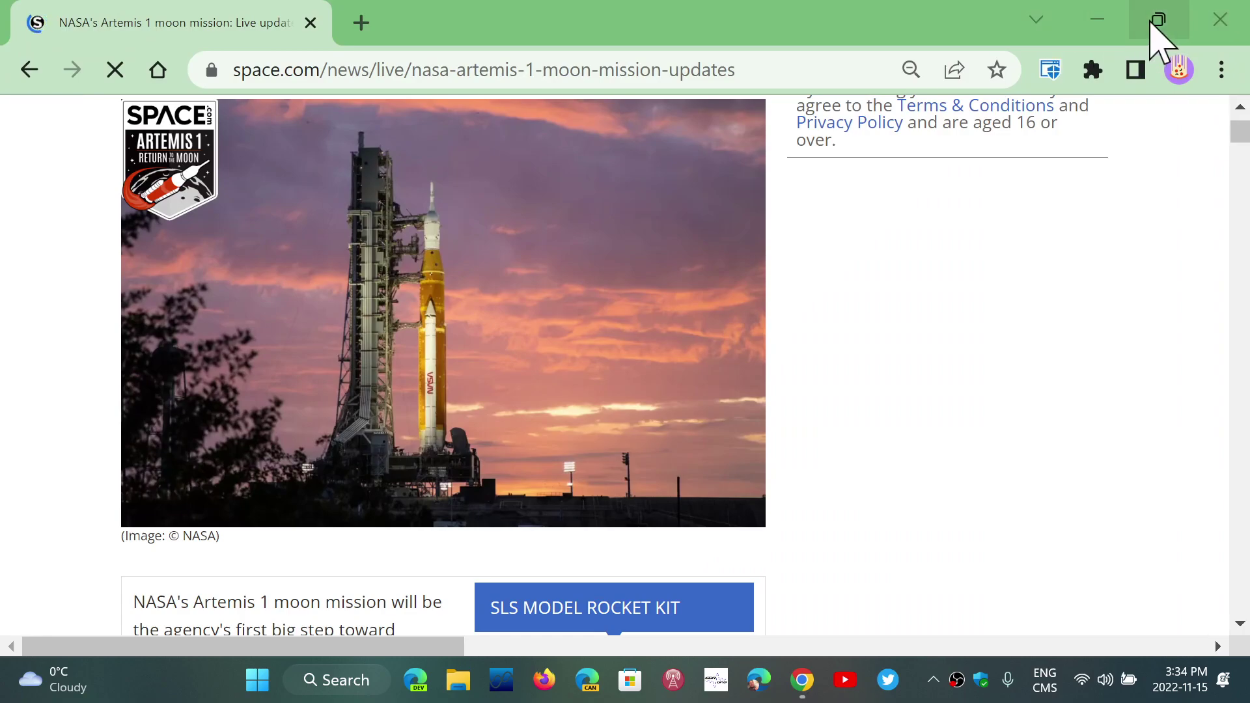
left_click(1217, 25)
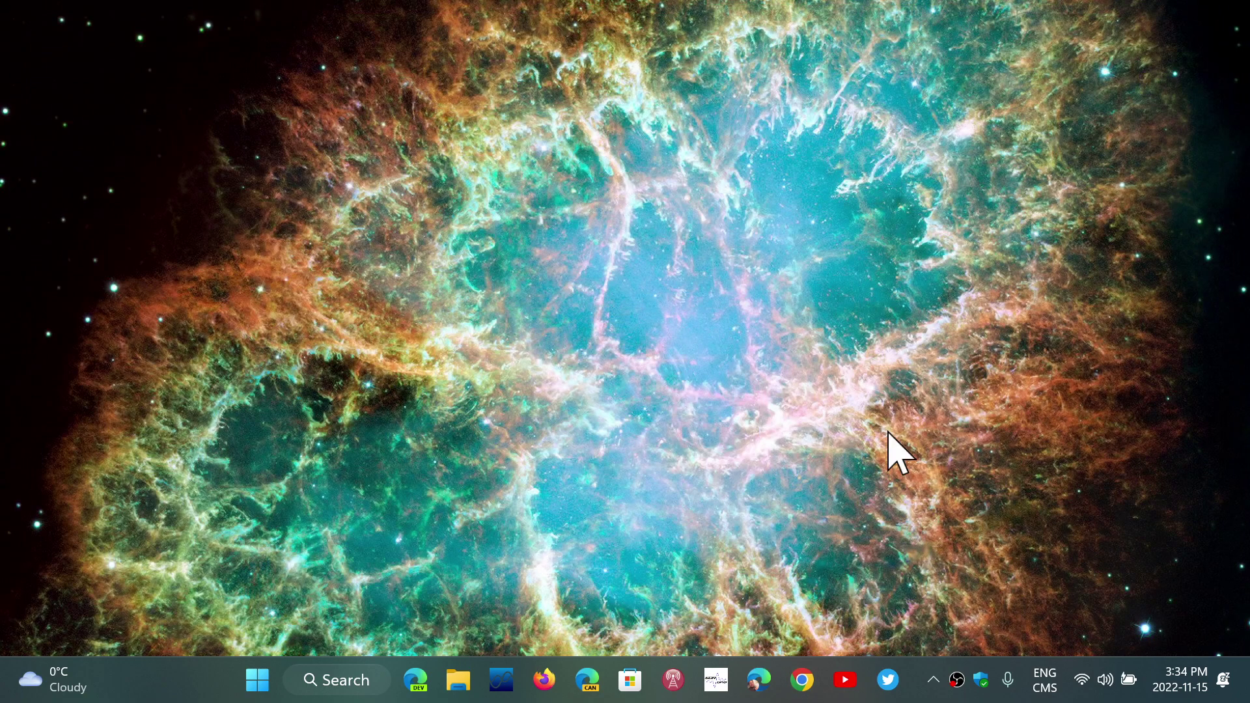